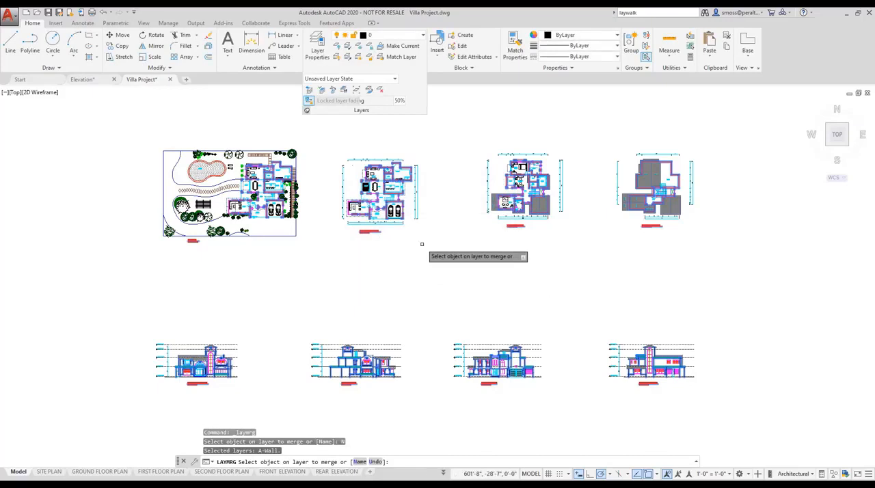
Finish choosing source layers and merge layer A-Wall into target layer A-Walls, accepting the redefinition of its blocks
right_click(422, 244)
click(431, 251)
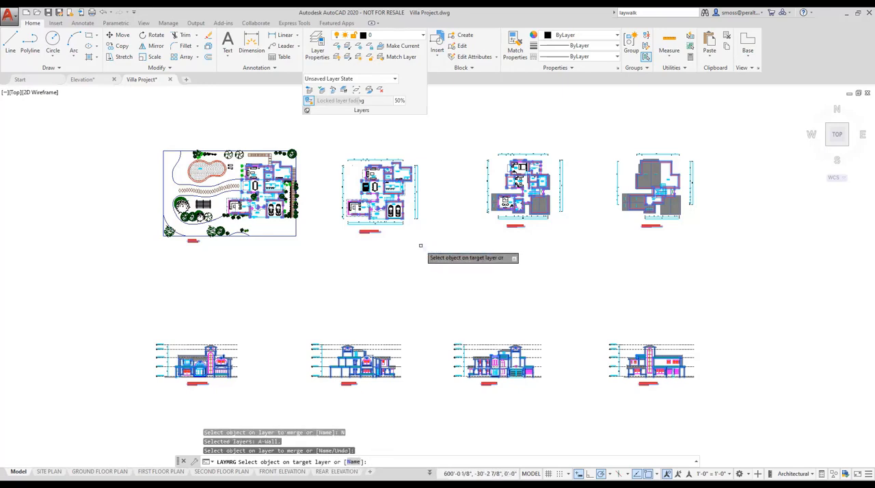
right_click(421, 246)
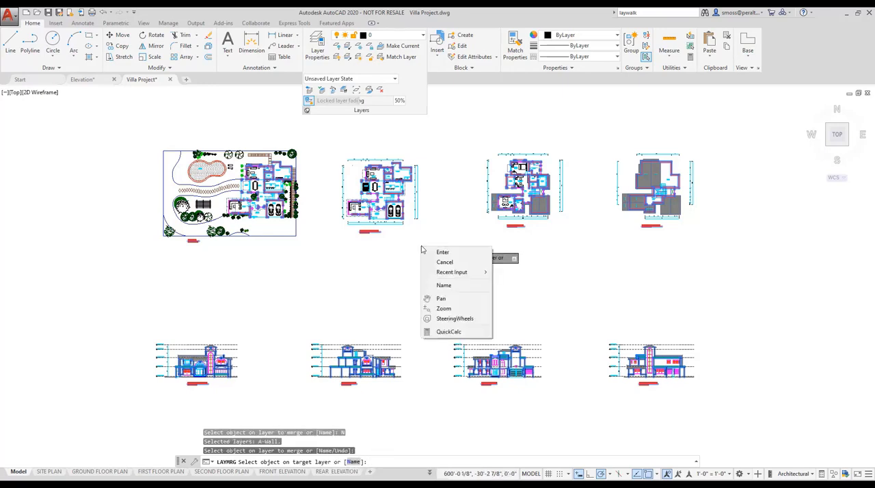
click(463, 286)
drag(506, 229, 506, 271)
click(380, 246)
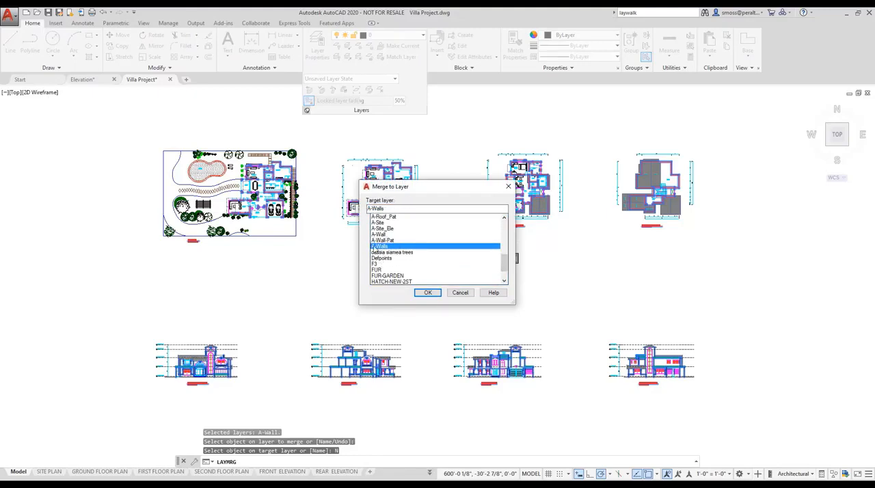
click(427, 294)
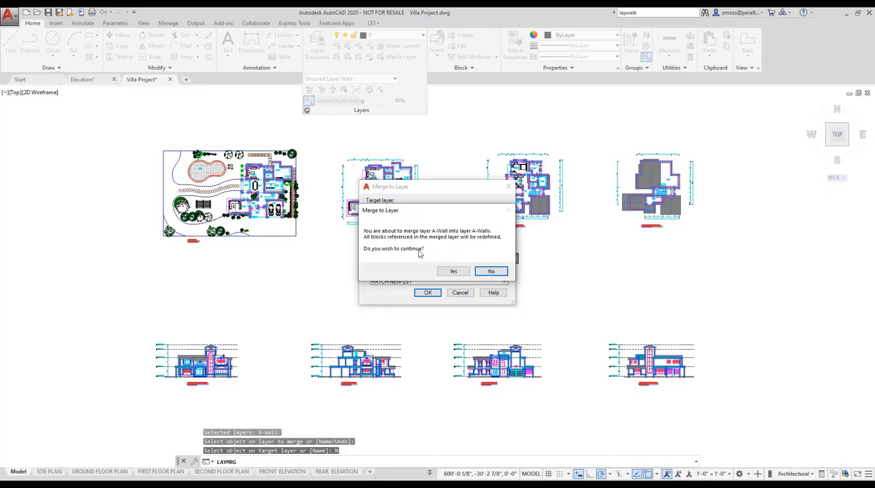
click(453, 273)
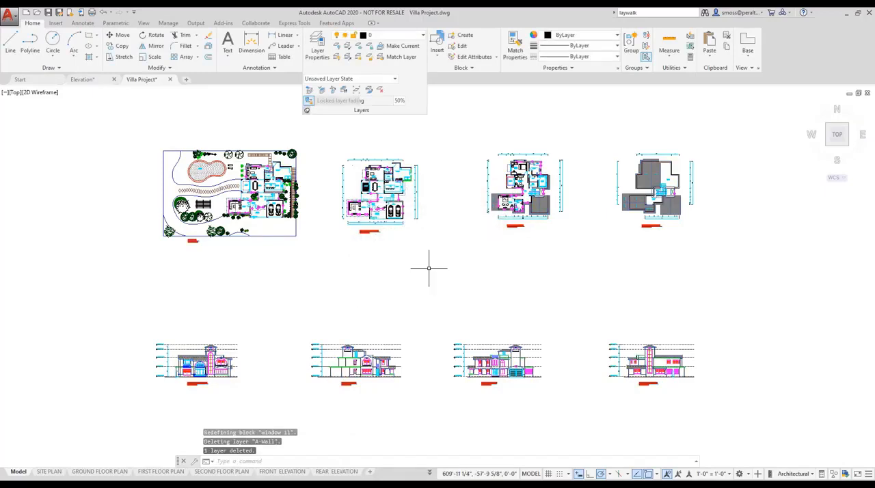
Check the layer list, and use Quick Select to select all objects in the entire drawing whose layer equals A-Walls
click(412, 37)
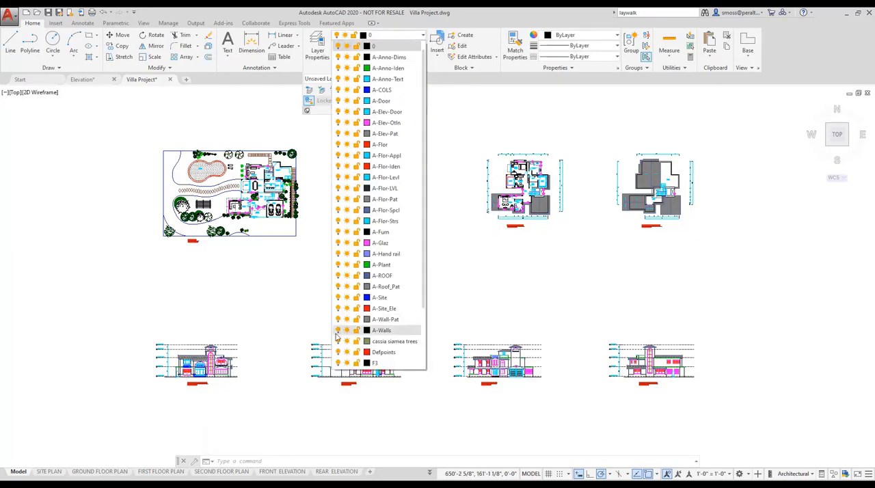
click(463, 272)
right_click(445, 226)
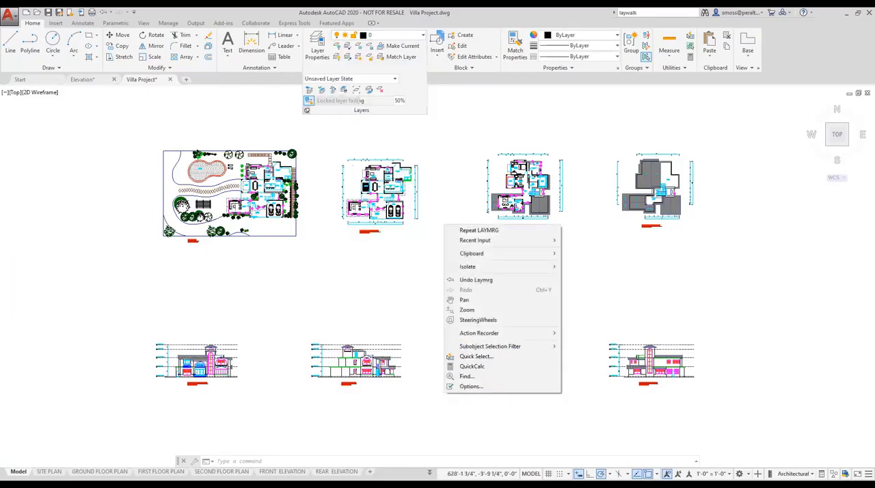
mouse_move(479, 240)
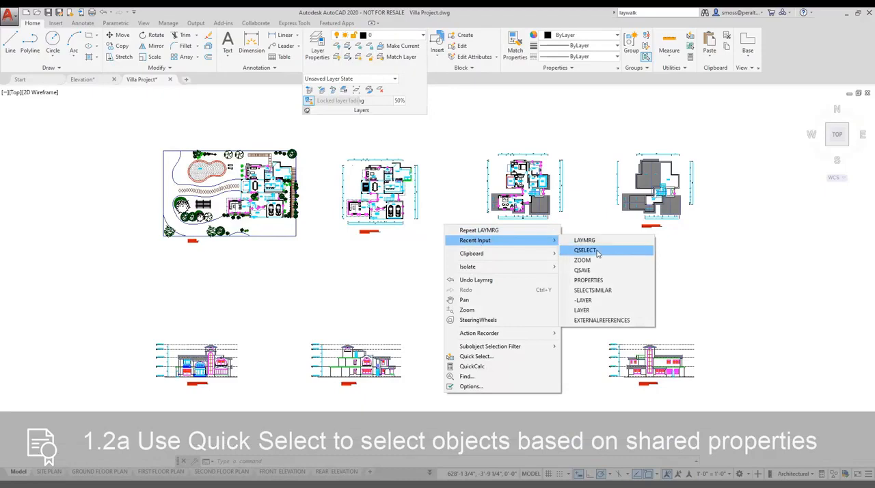
click(574, 251)
click(441, 192)
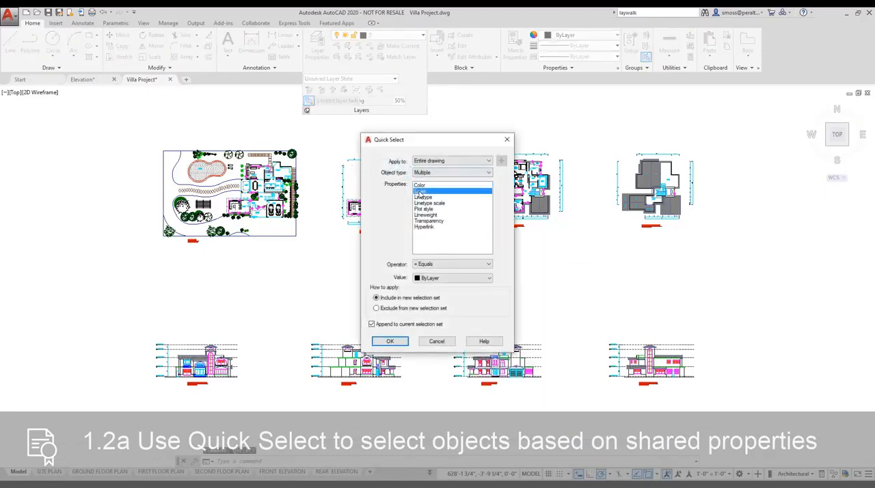
click(444, 279)
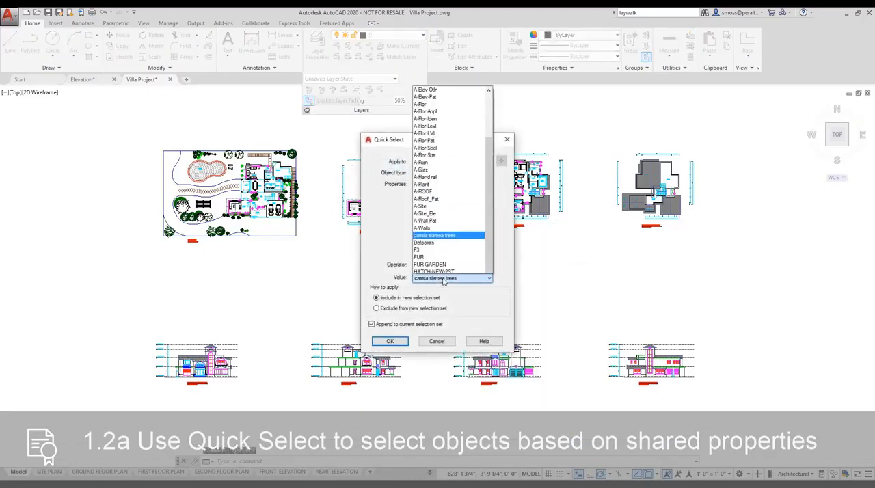
click(430, 197)
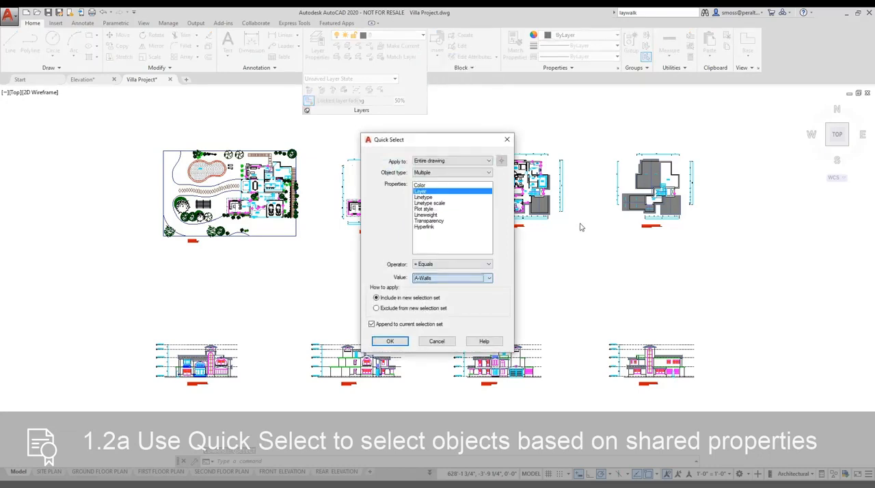
click(390, 342)
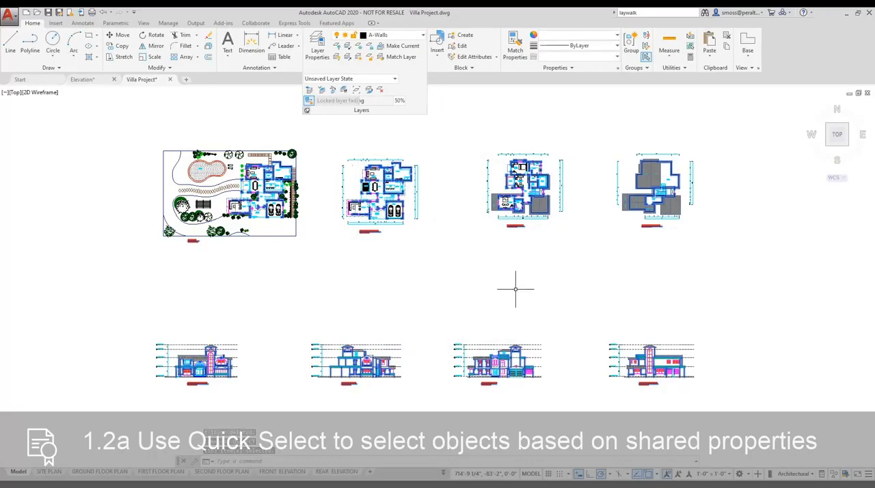
key(Escape)
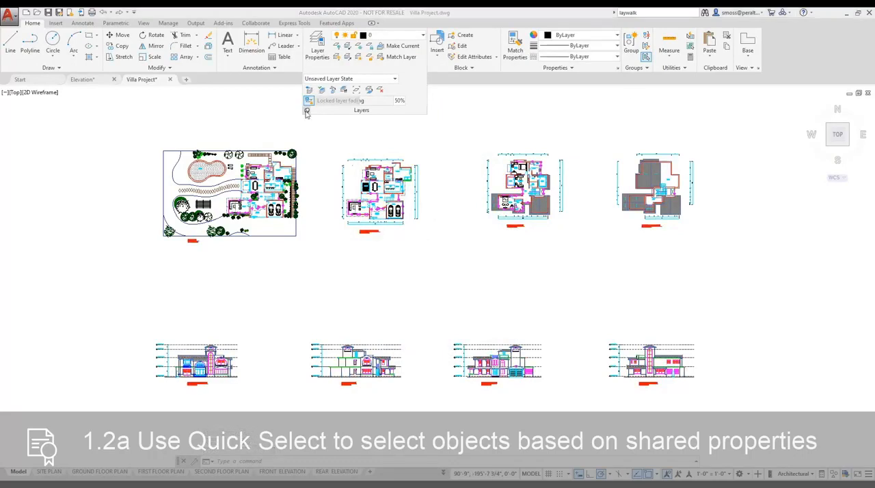
Unpin the expanded layer tools and cancel the stray window selection
click(306, 112)
click(278, 112)
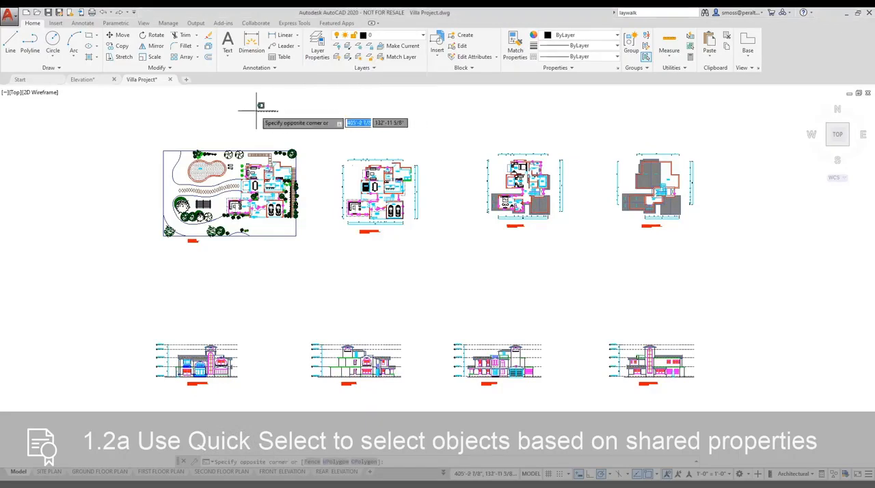
key(Escape)
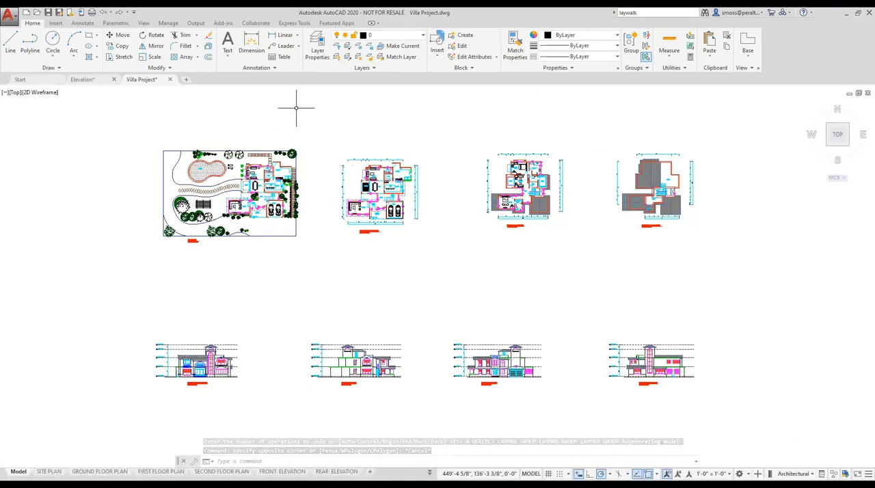
In the Layer Translator, create a new target layer named A-Walls-Final with Continuous linetype and Black color
click(168, 23)
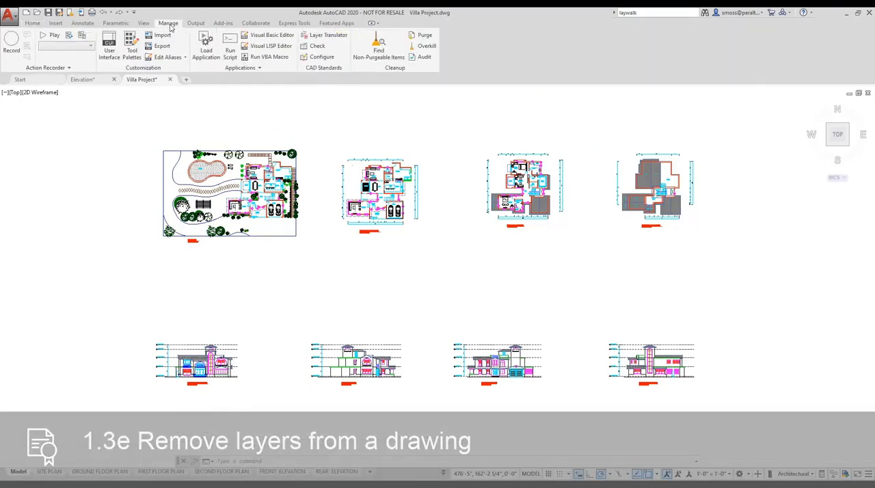
click(340, 37)
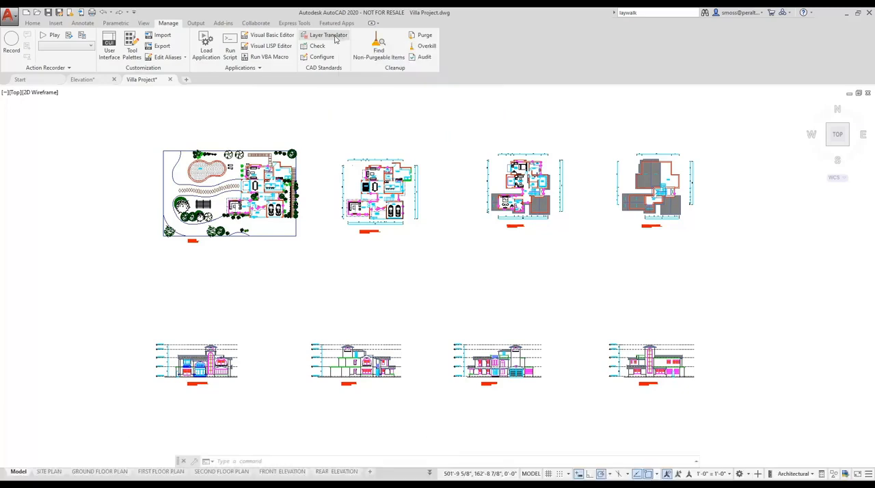
drag(393, 165, 392, 145)
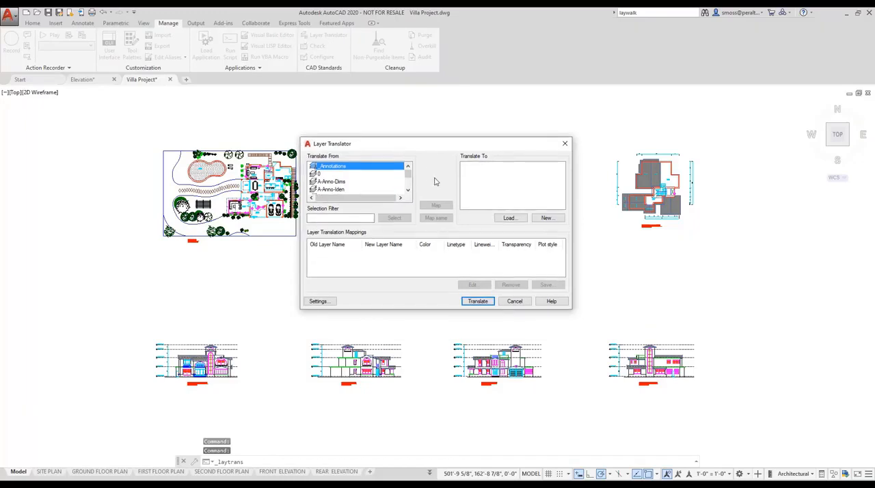
drag(409, 175, 409, 186)
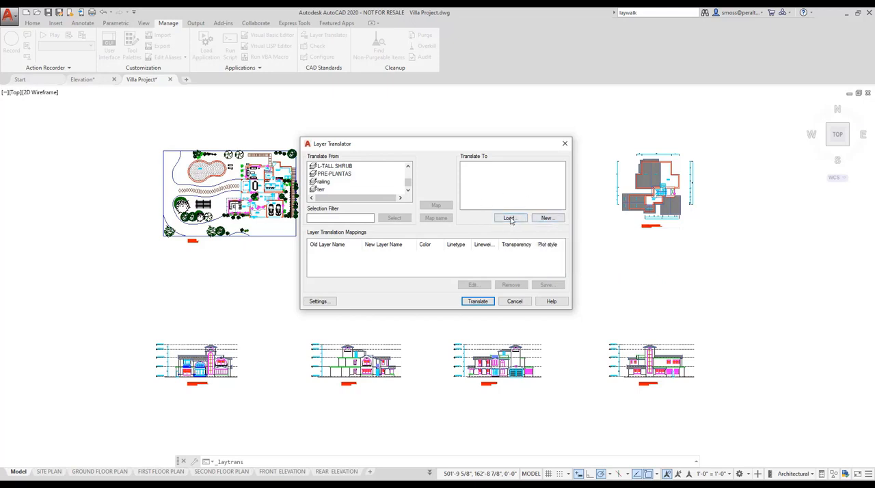
click(546, 219)
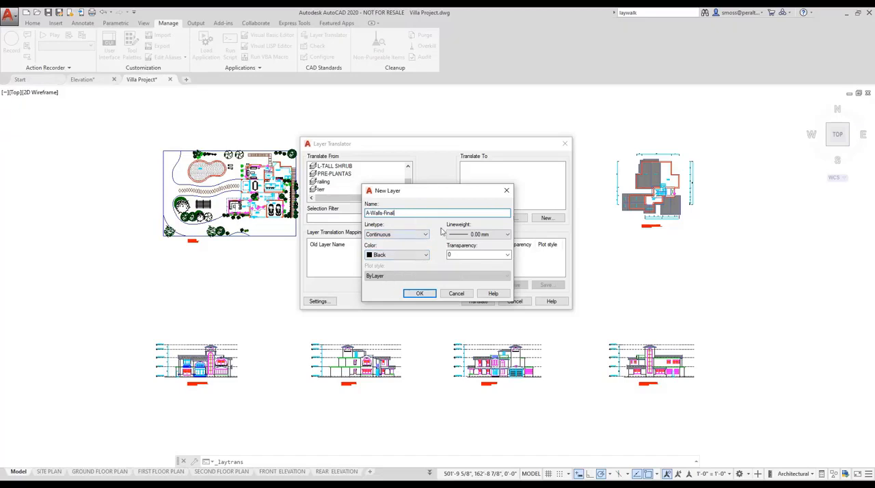
click(418, 294)
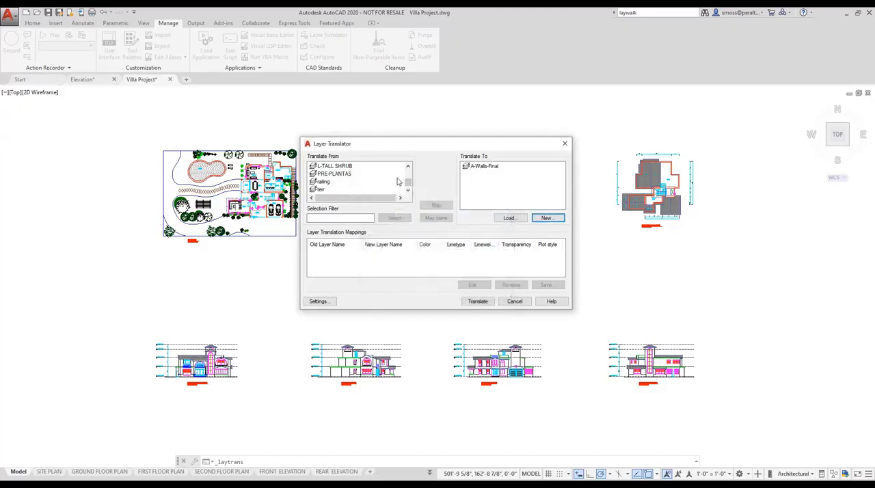
Map layers A-Wall and A-Walls to A-Walls-Final and translate them without saving the mapping information
scroll(398, 181, up, 5)
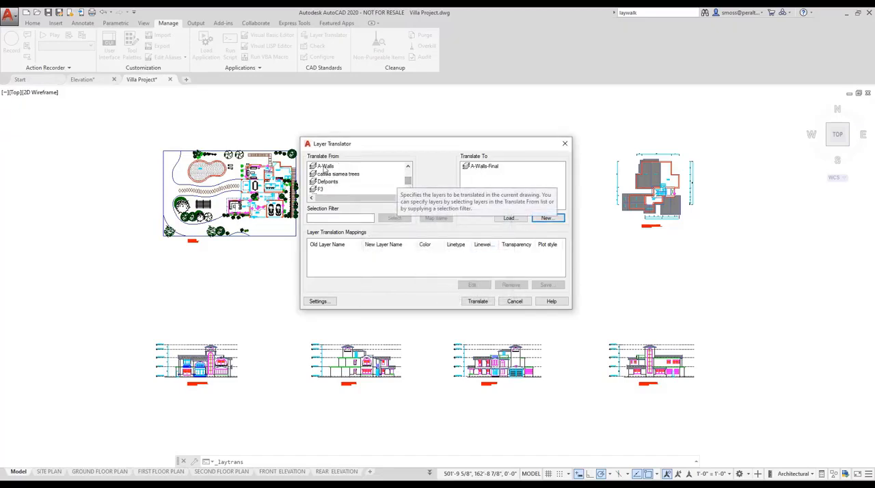
click(326, 167)
click(409, 168)
click(410, 168)
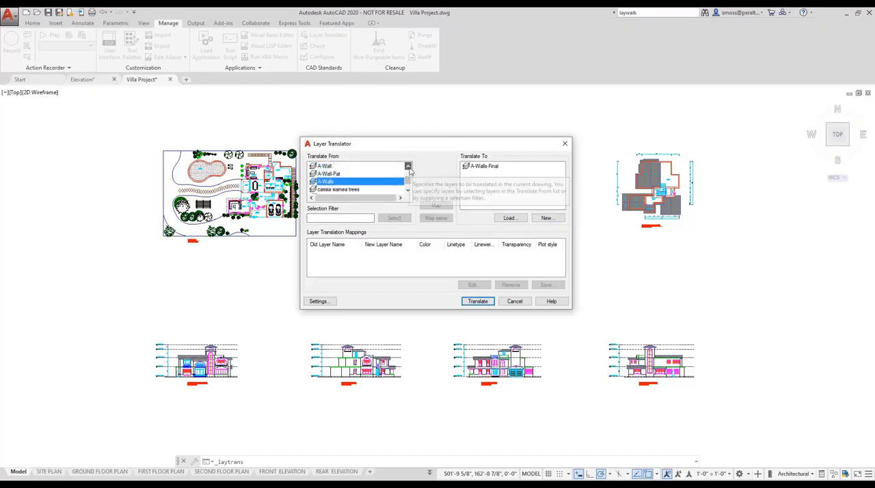
ctrl+click(335, 168)
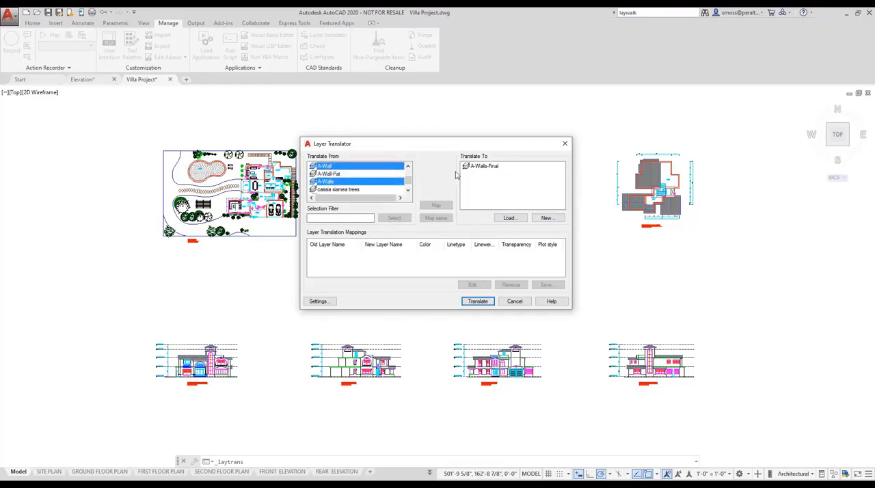
click(482, 168)
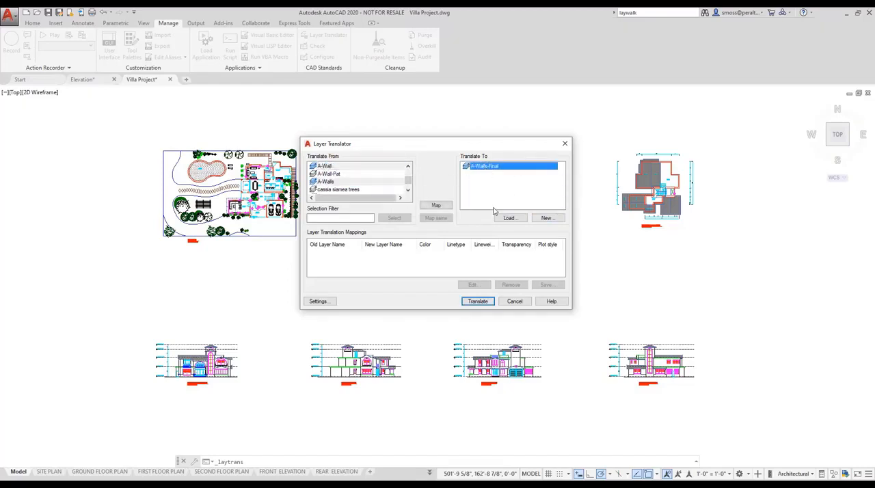
click(436, 206)
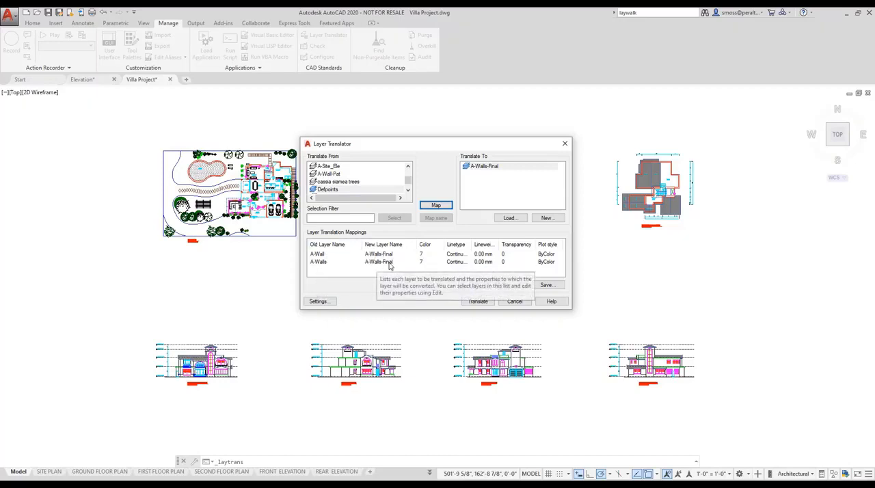
click(477, 301)
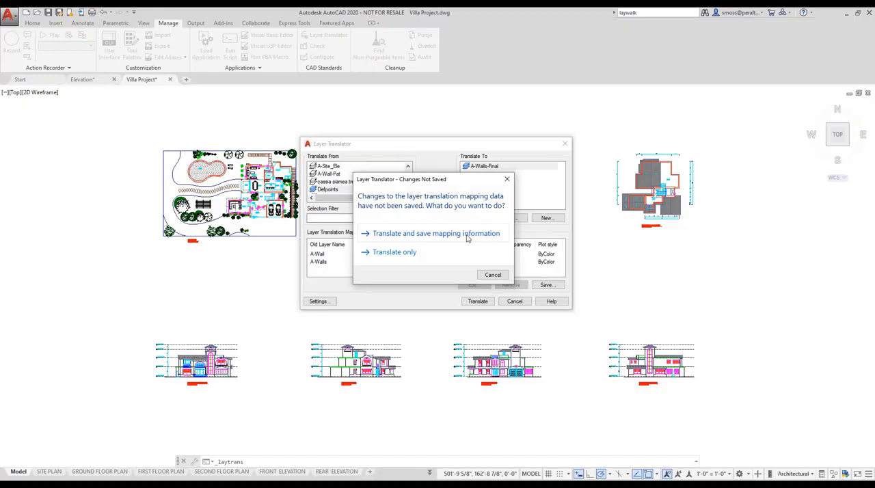
click(385, 253)
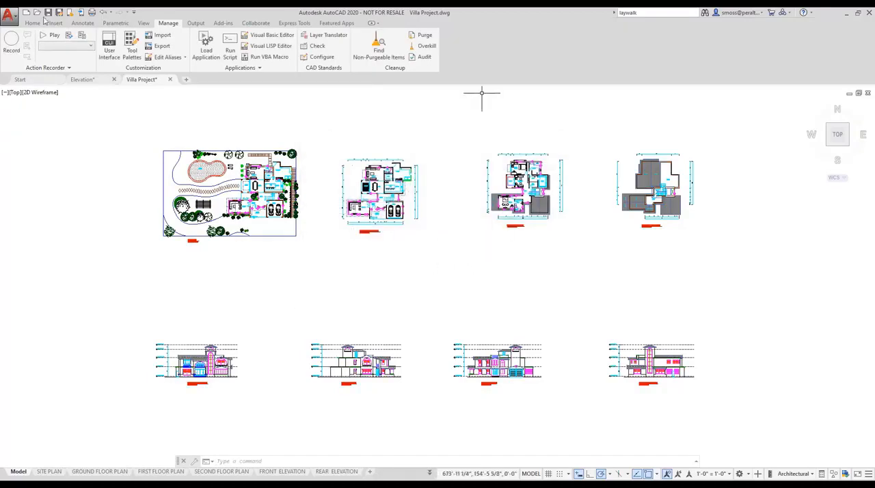
Check the layer list, and use Quick Select to select all objects in the entire drawing whose layer equals A-Walls-Final
click(32, 22)
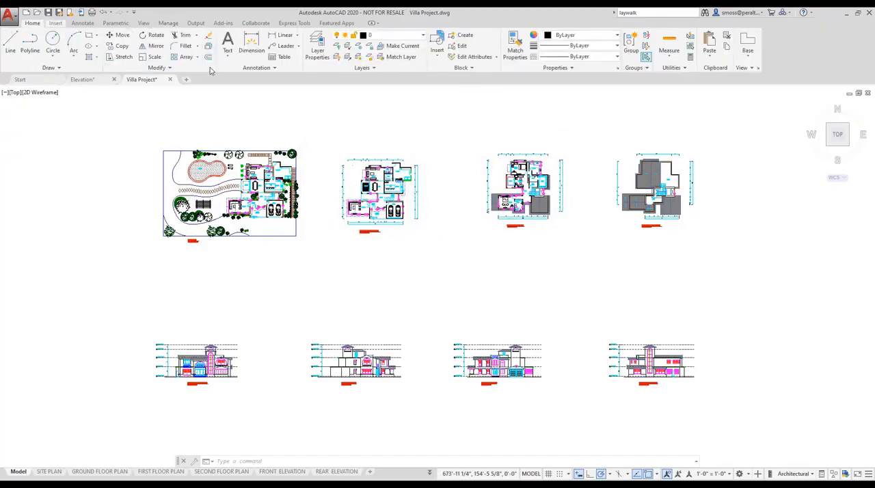
click(422, 36)
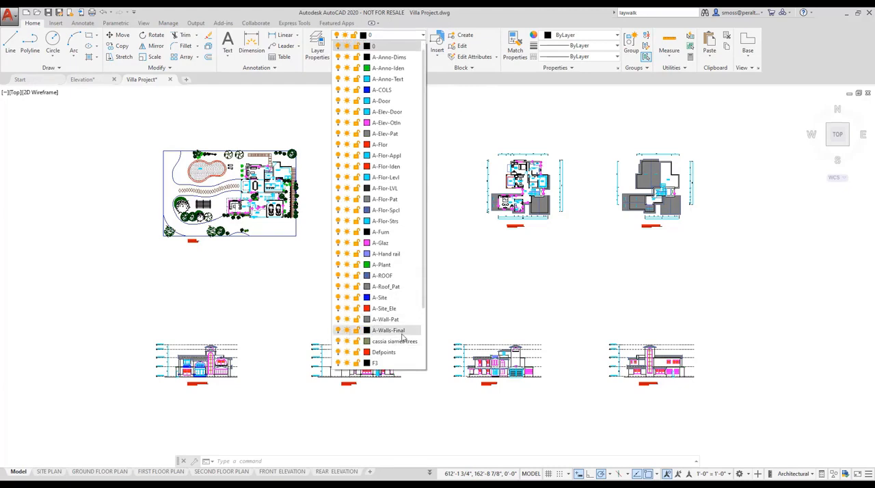
click(458, 268)
right_click(438, 220)
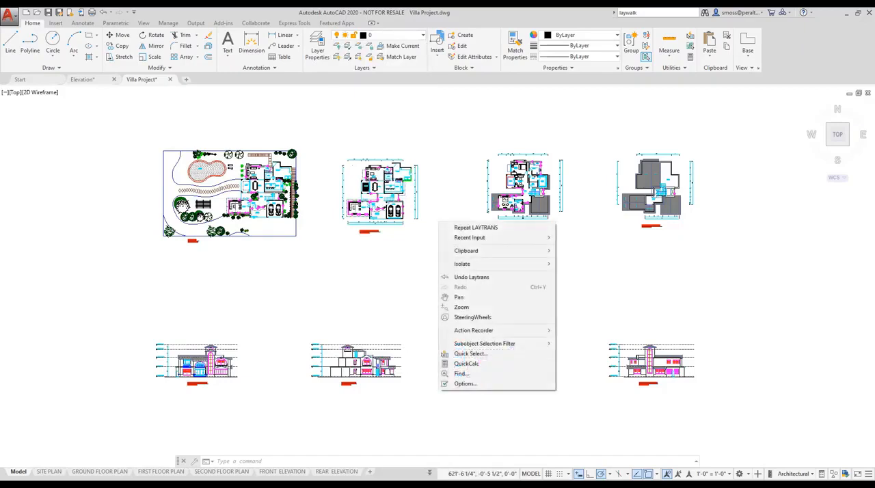
mouse_move(462, 238)
click(580, 248)
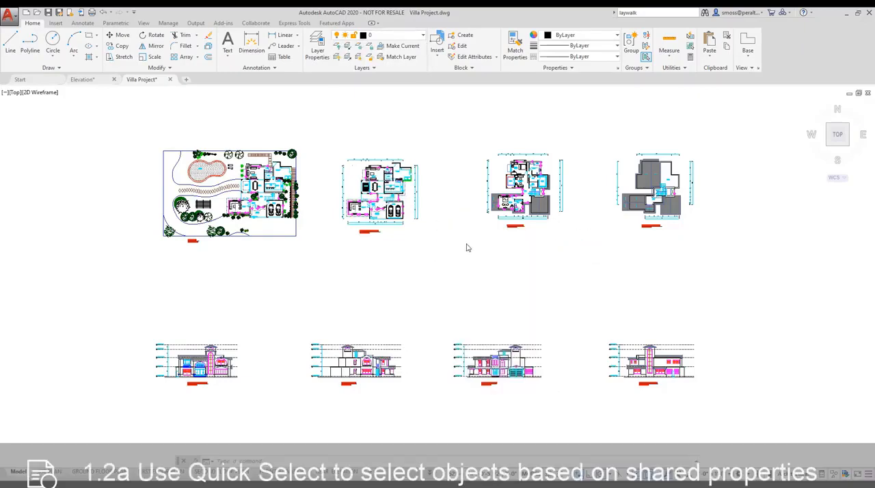
click(421, 192)
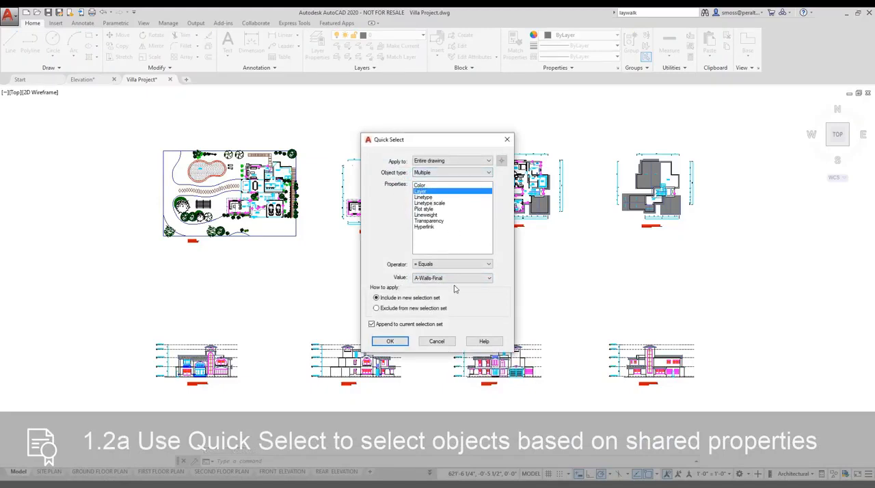
click(389, 342)
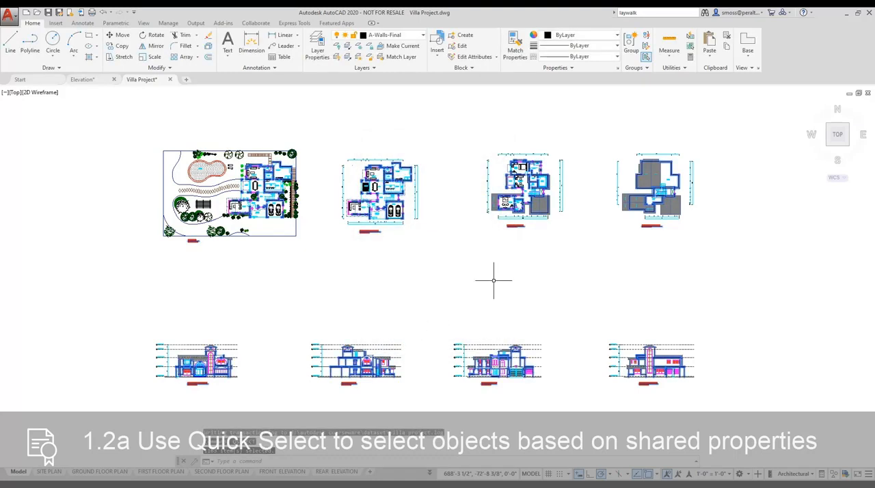